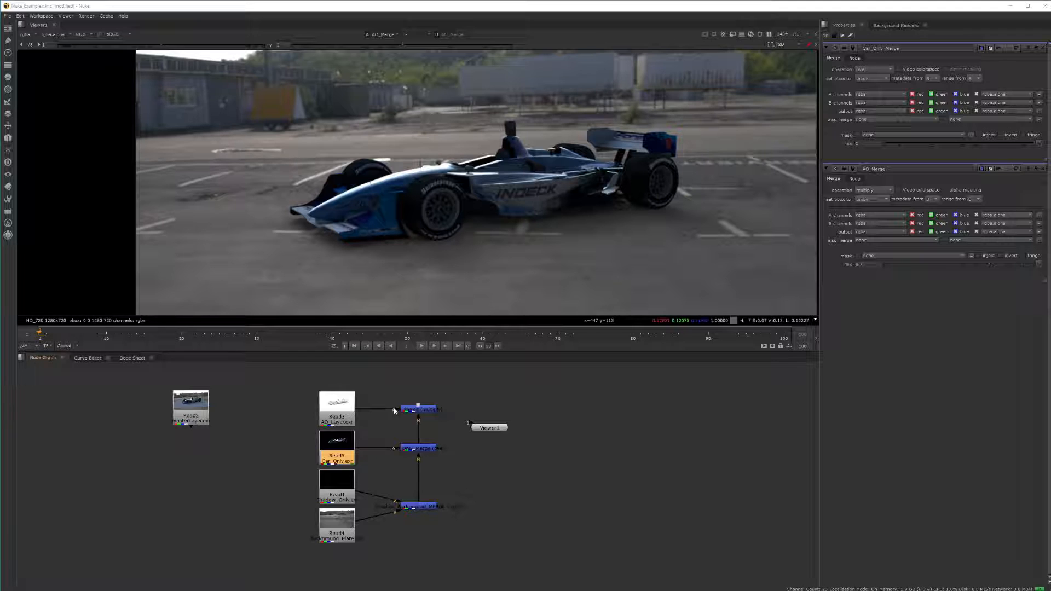
# Move the Car_Only.exr read node away from the merges to make room for a node in between.
pyautogui.moveTo(327, 440); pyautogui.dragTo(292, 439)
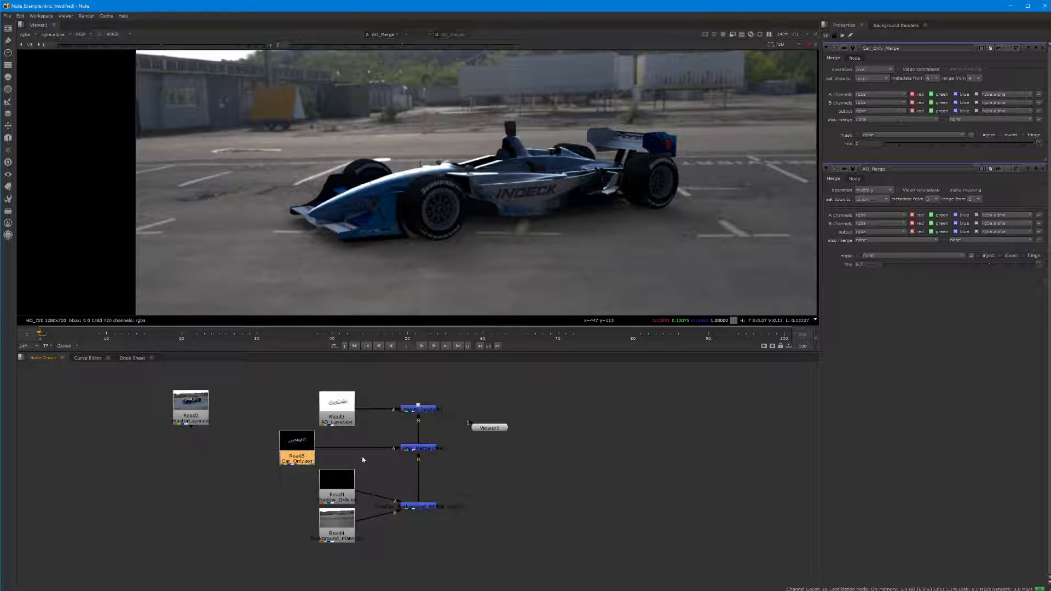
pyautogui.click(575, 446)
# Add an unconnected Exposure node in an empty area of the node graph and delete it.
pyautogui.rightClick(541, 380)
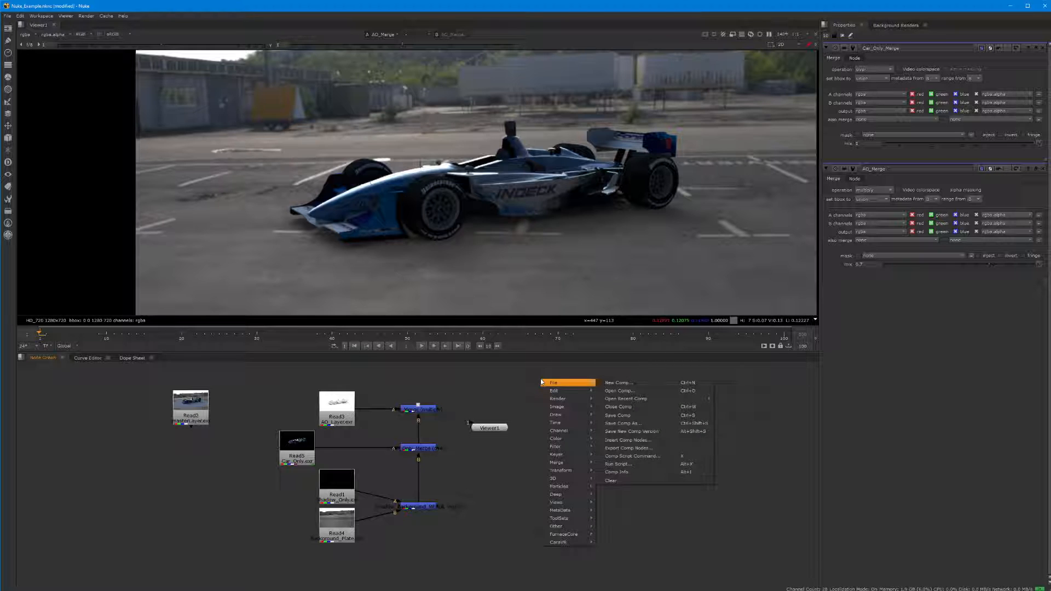
pyautogui.moveTo(566, 406)
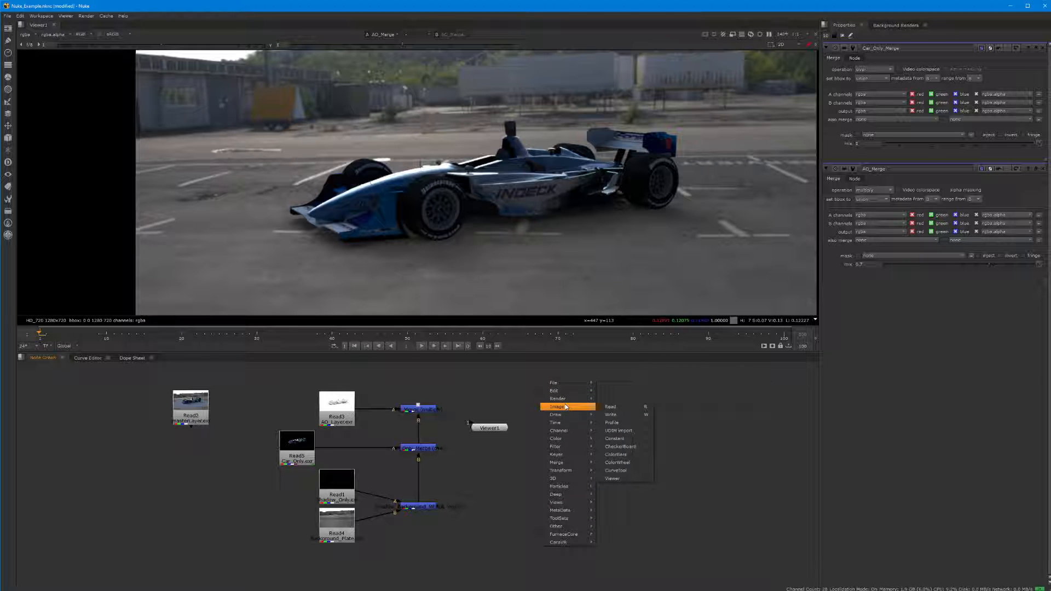
pyautogui.moveTo(568, 439)
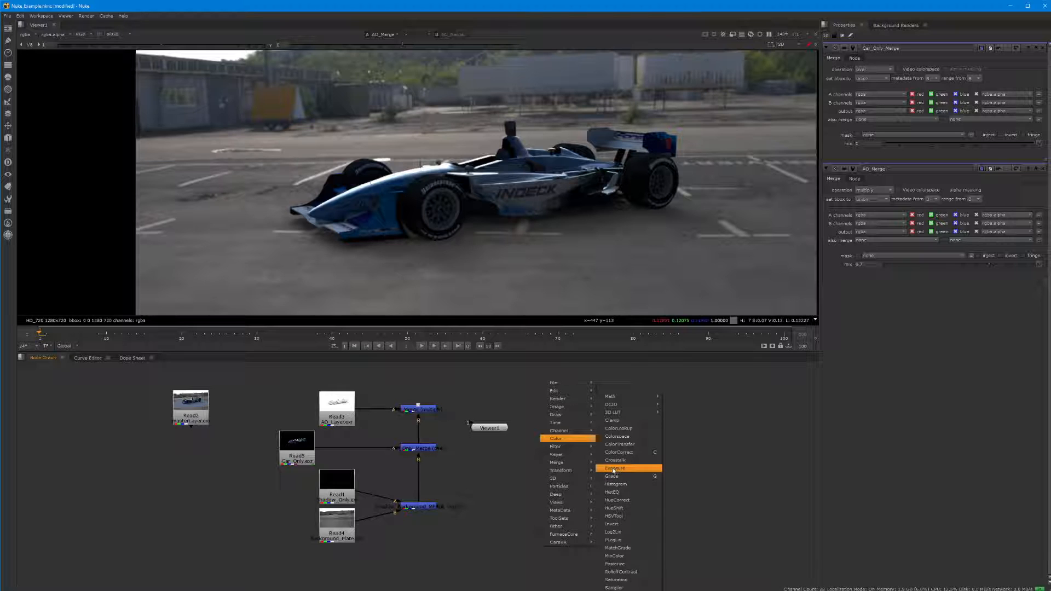
pyautogui.moveTo(545, 471)
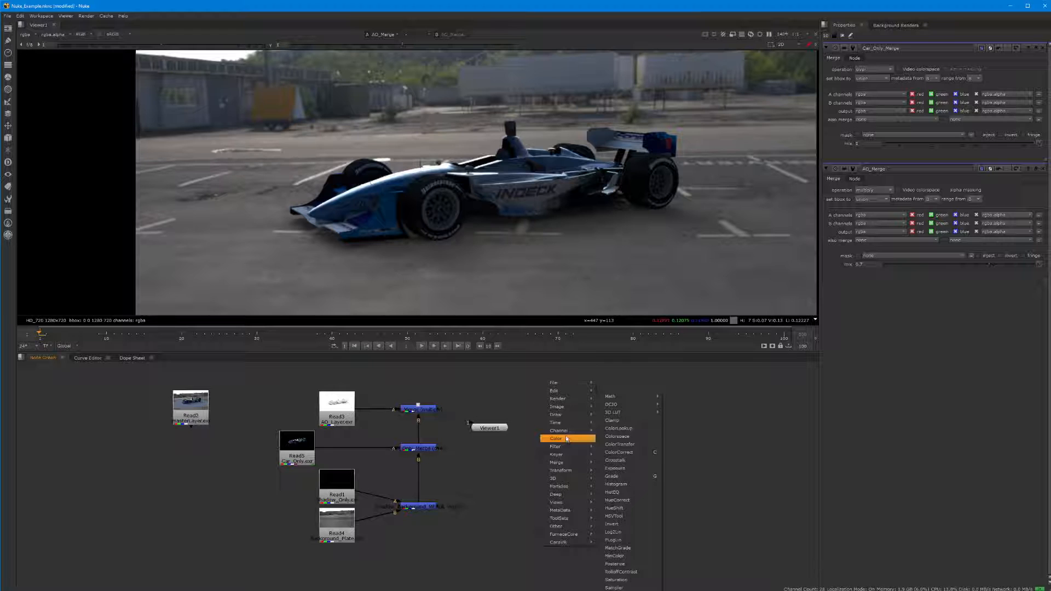
pyautogui.click(607, 468)
pyautogui.moveTo(540, 378); pyautogui.dragTo(521, 491)
pyautogui.click(519, 439)
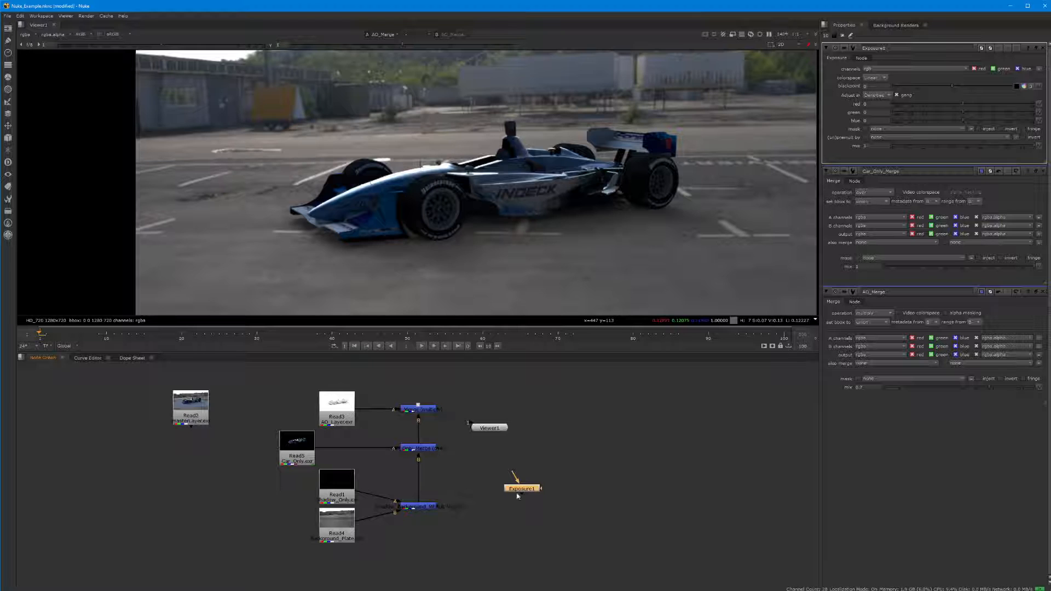
pyautogui.press('Delete')
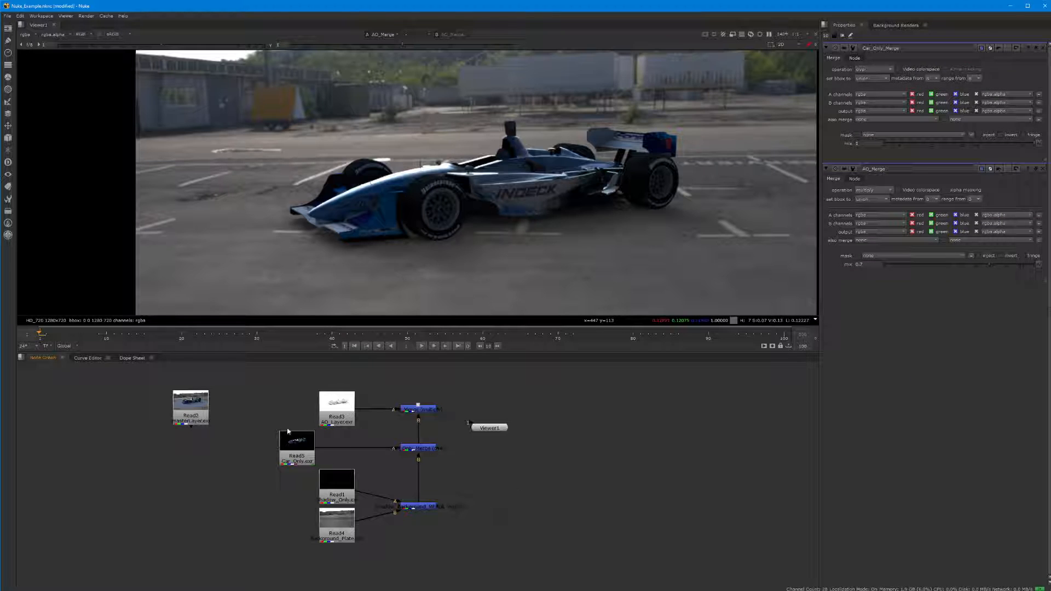
# Try inserting an Exposure node after the Car_Only.exr read node, place it on the line to Car_Only_Merge, and remove it.
pyautogui.click(302, 446)
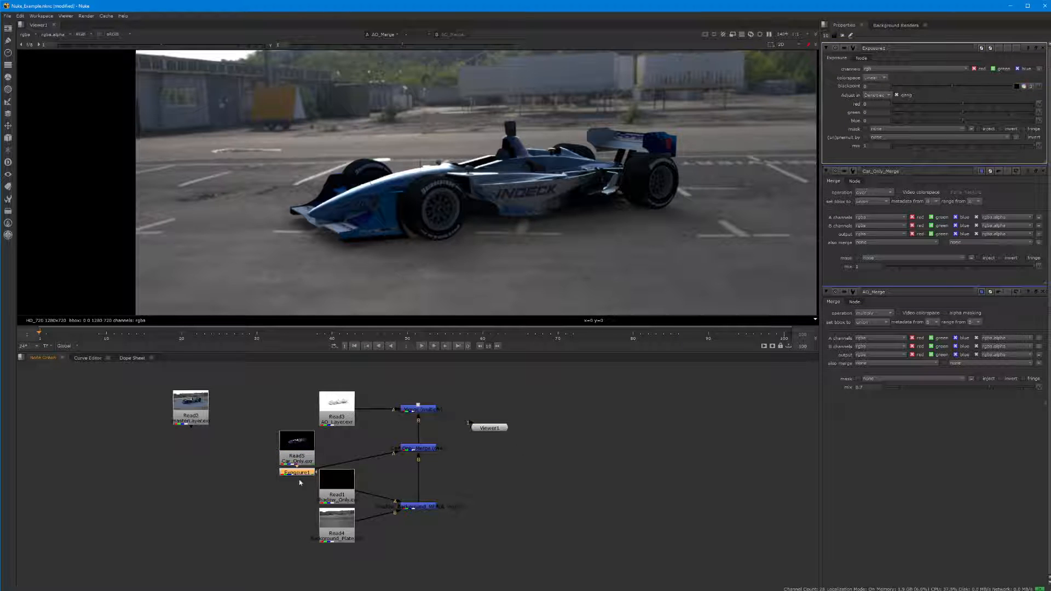
pyautogui.moveTo(302, 476); pyautogui.dragTo(345, 453)
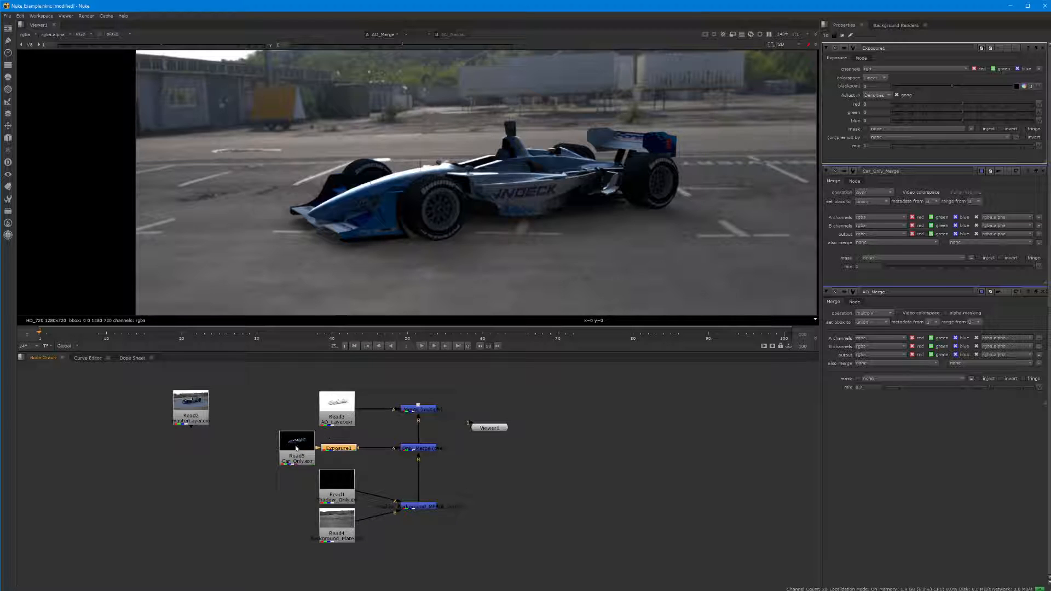
pyautogui.press('Delete')
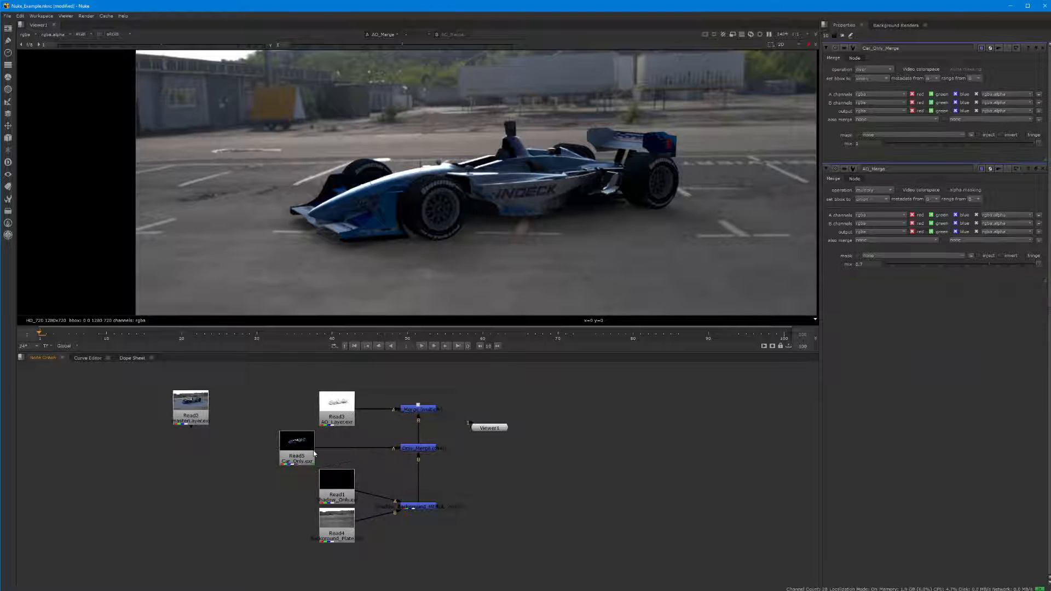
pyautogui.hotkey('ctrl', 'z')
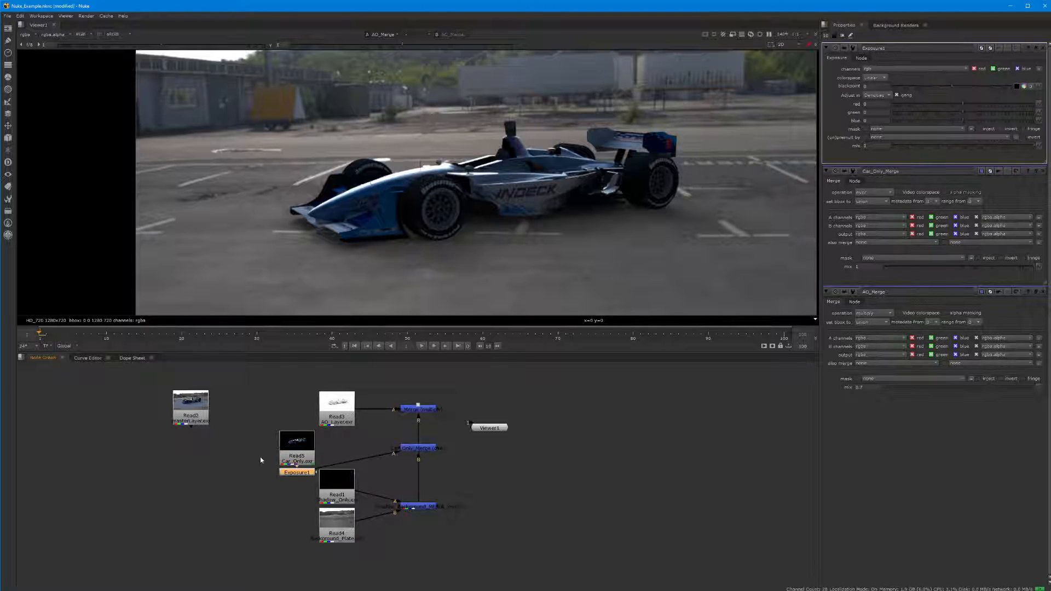
pyautogui.press('ctrl')
pyautogui.press('Delete')
# Insert an Exposure node again from the selected Car_Only.exr read node, align it with Car_Only_Merge, and delete it.
pyautogui.click(295, 446)
pyautogui.rightClick(295, 446)
pyautogui.press('Escape')
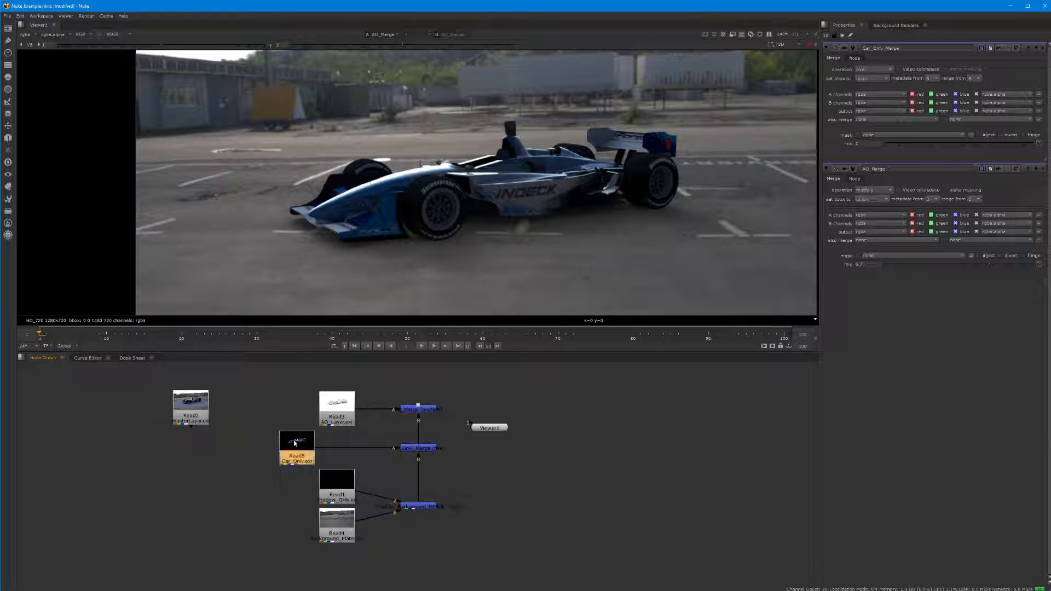
pyautogui.rightClick(248, 452)
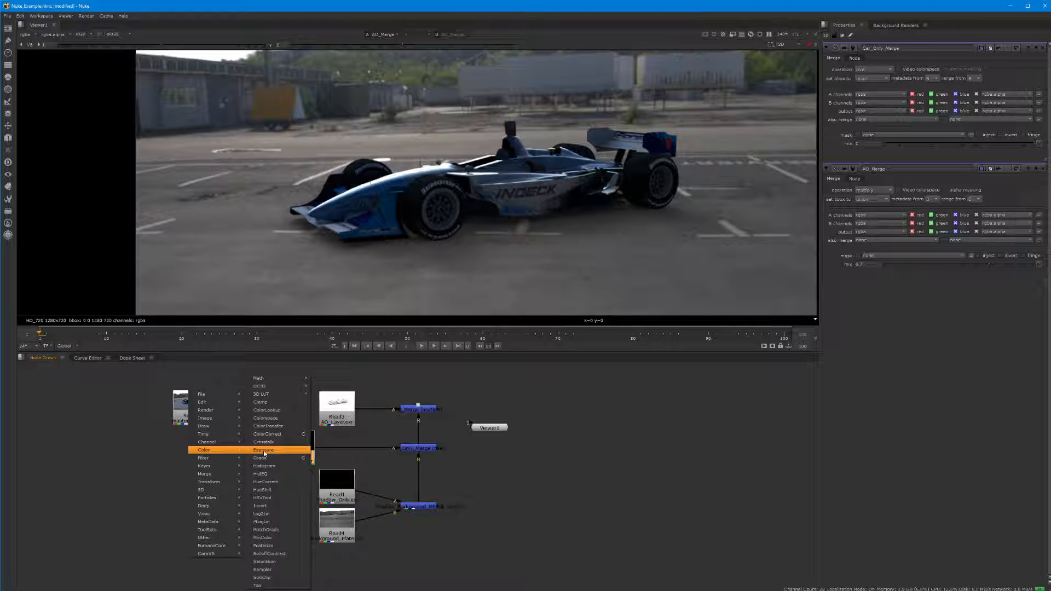
pyautogui.press('Escape')
pyautogui.rightClick(261, 474)
pyautogui.click(174, 493)
pyautogui.click(296, 454)
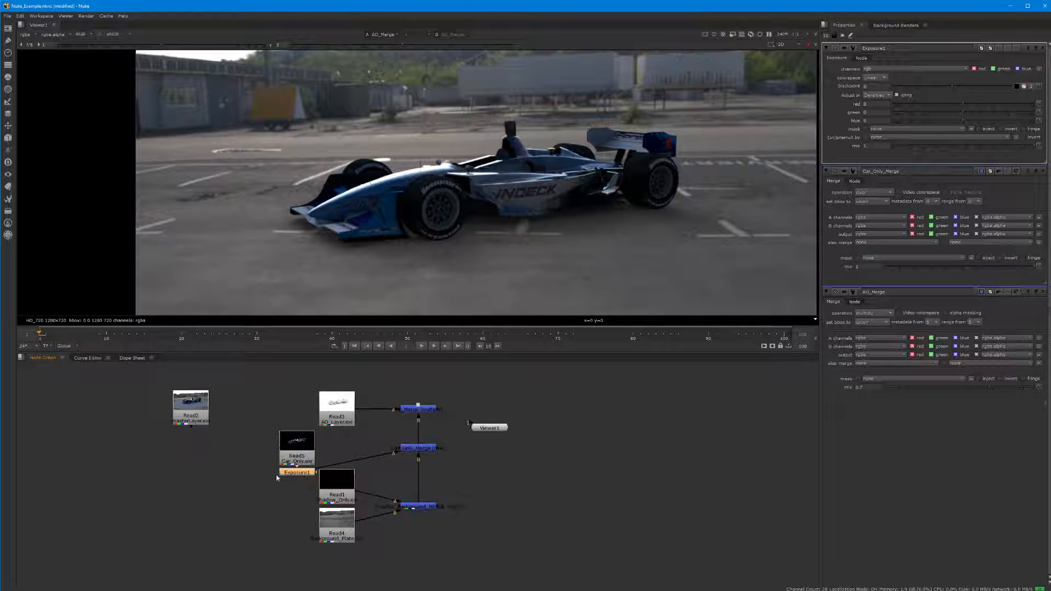
pyautogui.moveTo(293, 476); pyautogui.dragTo(343, 451)
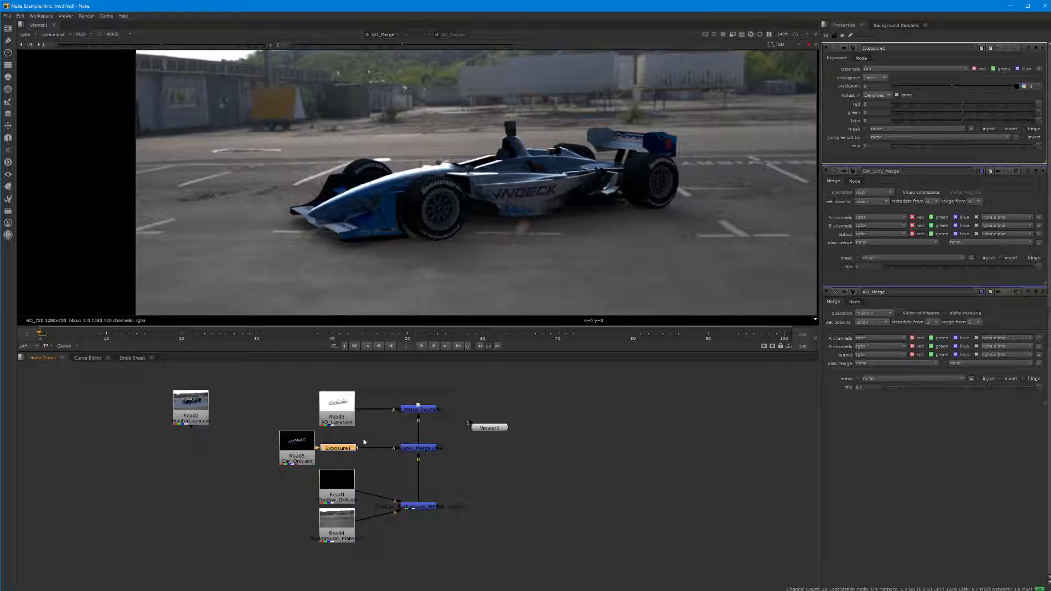
pyautogui.press('Delete')
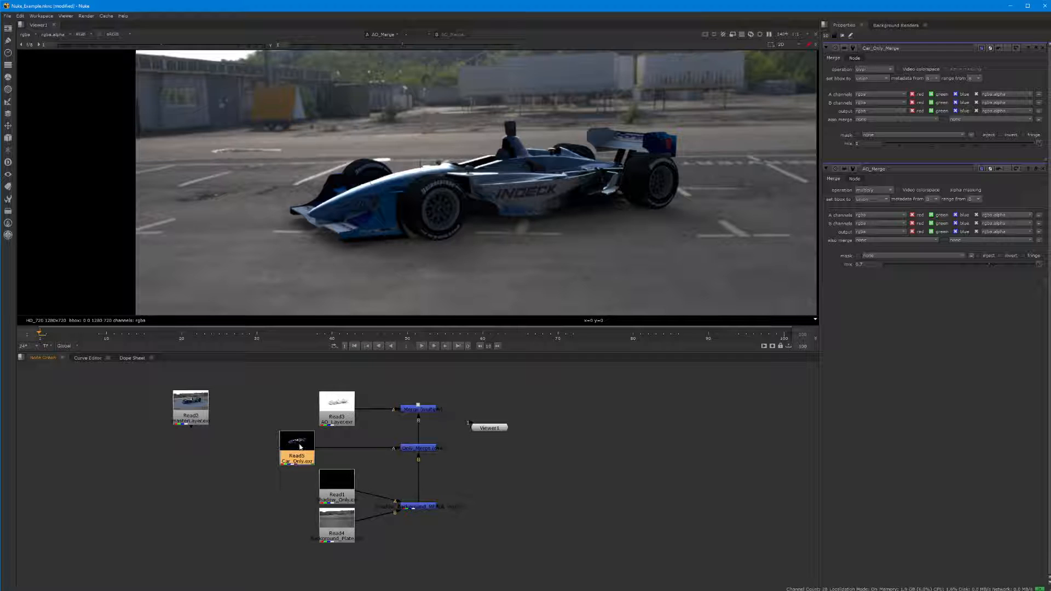
# Add an Exposure node to the Car_Only.exr read node and line it up between the read node and Car_Only_Merge.
pyautogui.rightClick(301, 444)
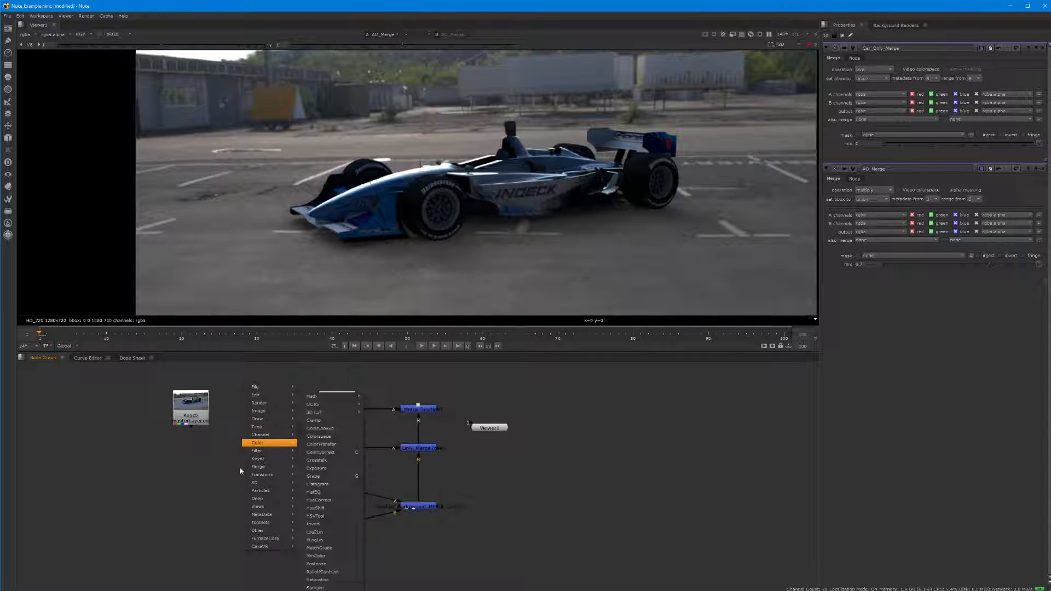
pyautogui.click(316, 468)
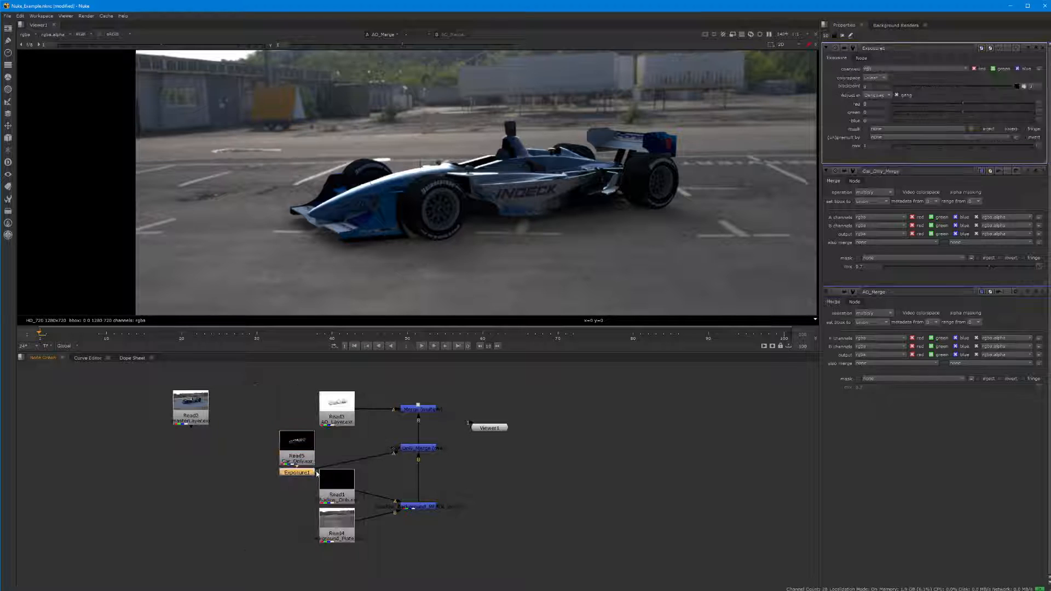
pyautogui.moveTo(300, 476); pyautogui.dragTo(293, 450)
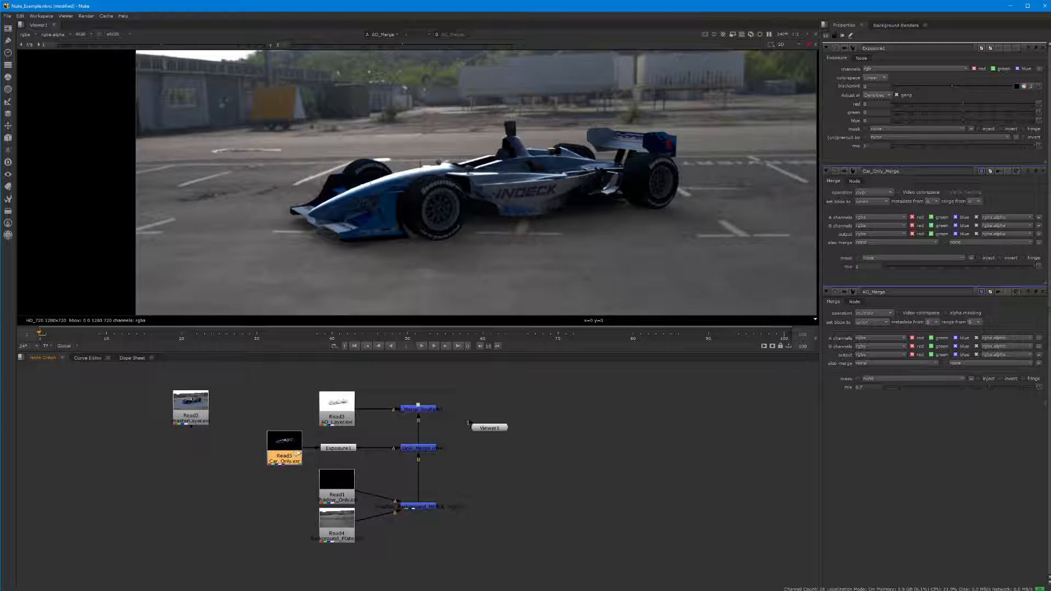
pyautogui.click(332, 452)
pyautogui.moveTo(331, 451); pyautogui.dragTo(329, 451)
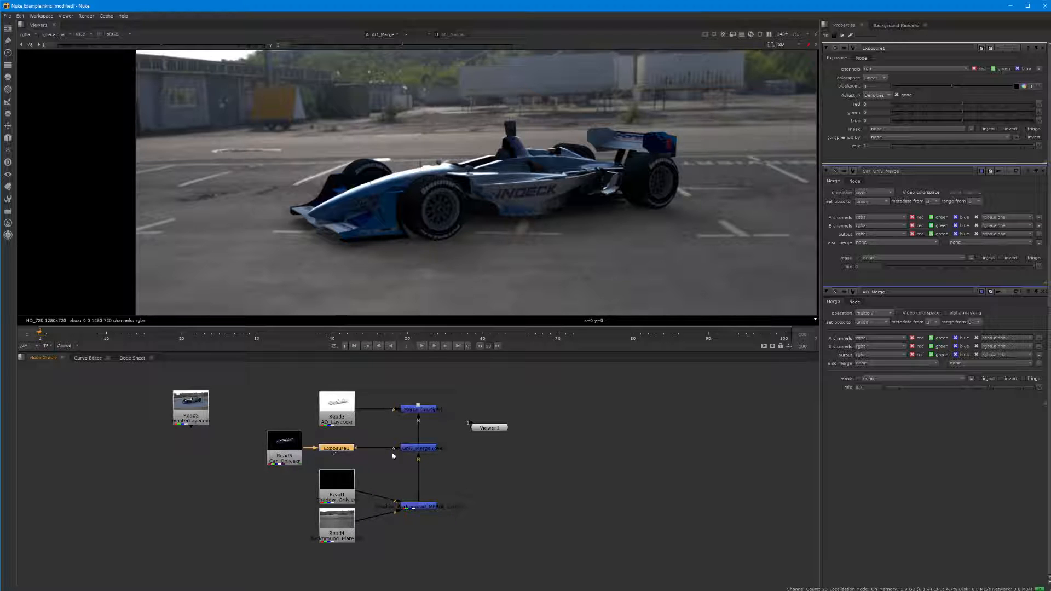
pyautogui.scroll(5, 391, 455)
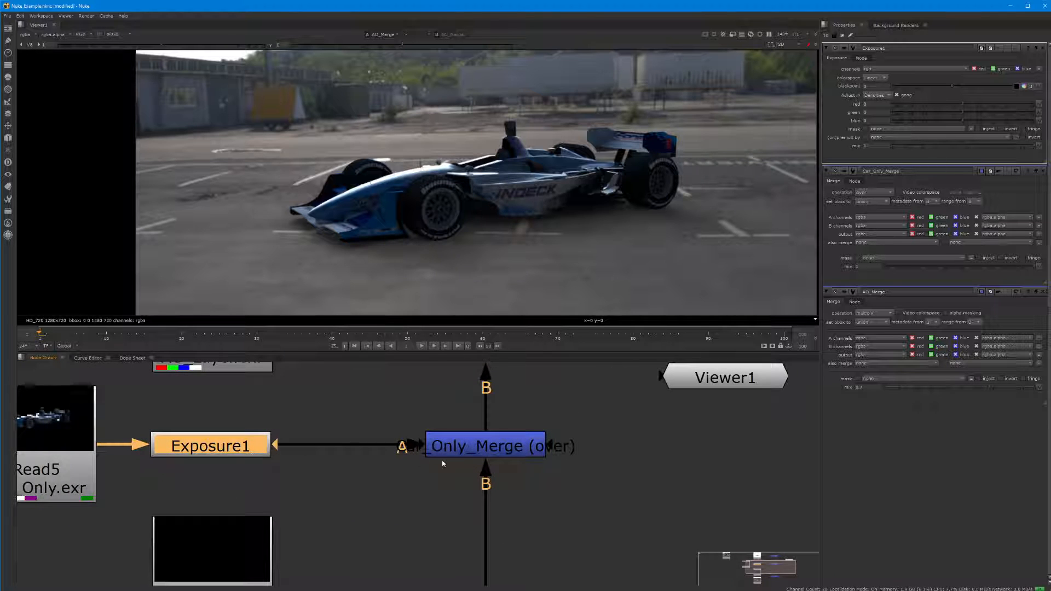
pyautogui.scroll(-4, 489, 448)
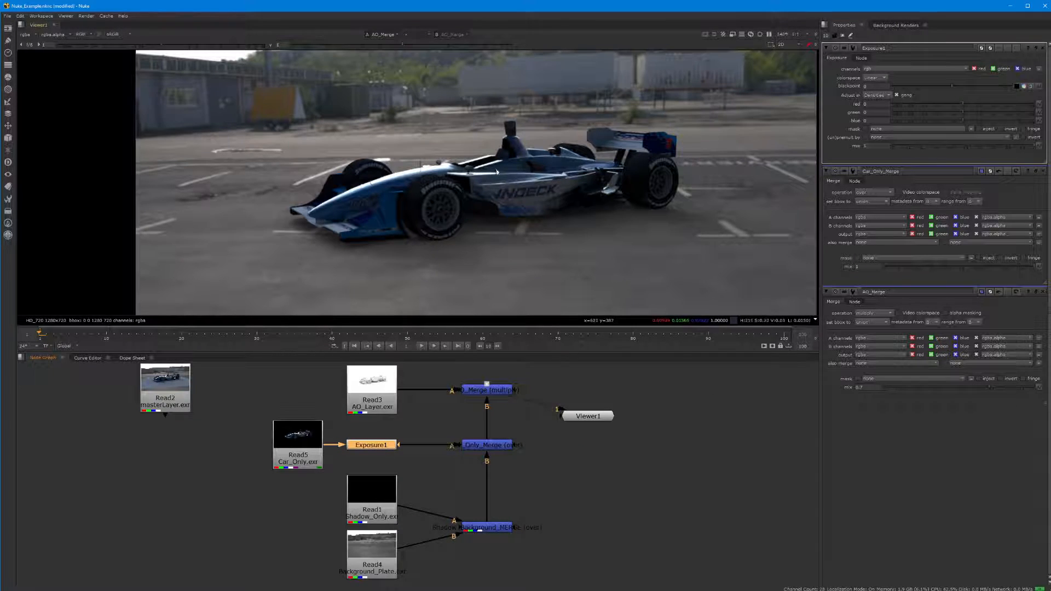
# Ungang the Exposure channels and adjust red, green and blue separately to tint the car gold.
pyautogui.moveTo(962, 104)
pyautogui.mouseDown()
pyautogui.moveTo(1004, 117)
pyautogui.moveTo(969, 116)
pyautogui.moveTo(1021, 117)
pyautogui.moveTo(898, 112)
pyautogui.moveTo(1002, 113)
pyautogui.moveTo(925, 115)
pyautogui.moveTo(991, 116)
pyautogui.moveTo(956, 116)
pyautogui.moveTo(966, 119)
pyautogui.moveTo(958, 100)
pyautogui.moveTo(927, 89)
pyautogui.moveTo(1004, 90)
pyautogui.moveTo(943, 95)
pyautogui.moveTo(954, 95)
pyautogui.mouseUp()
pyautogui.click(897, 95)
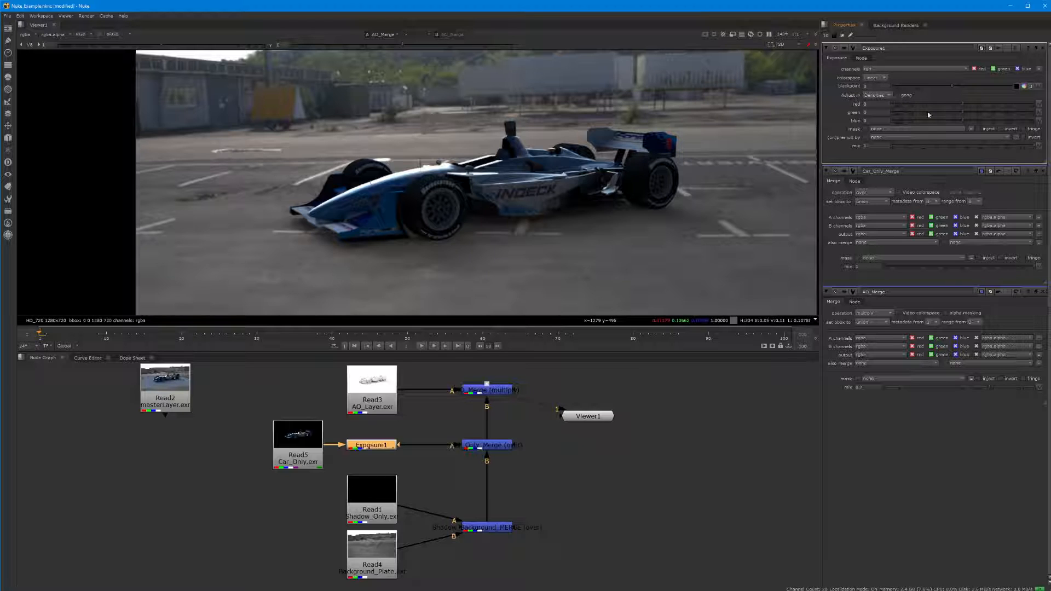
pyautogui.moveTo(964, 105)
pyautogui.mouseDown()
pyautogui.moveTo(1003, 107)
pyautogui.moveTo(937, 120)
pyautogui.moveTo(998, 123)
pyautogui.moveTo(932, 124)
pyautogui.moveTo(984, 106)
pyautogui.mouseUp()
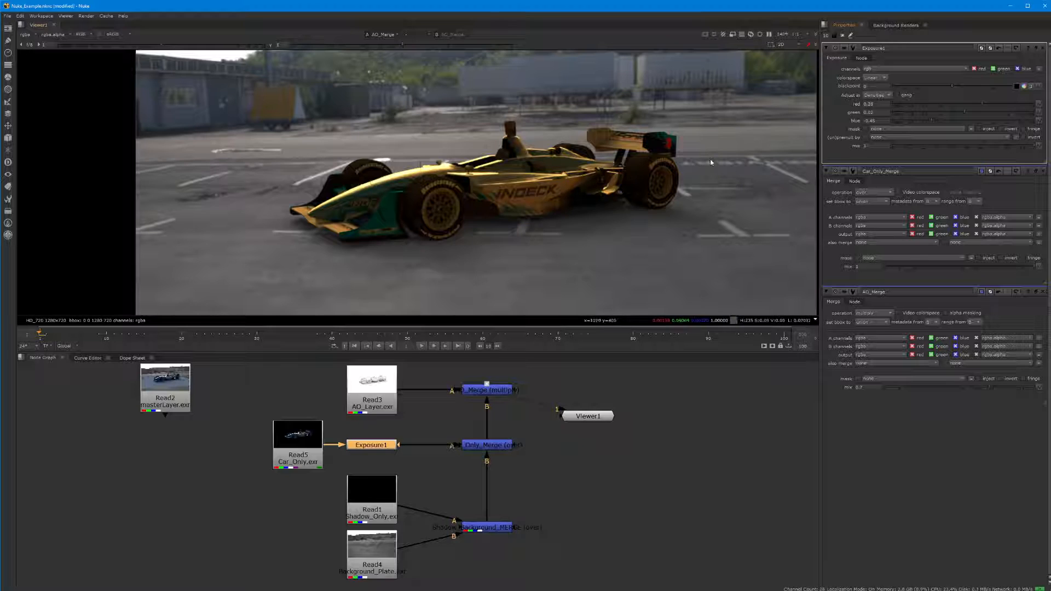
# Shift the car's exposure values towards blue, gang the channels again, and vary the overall exposure.
pyautogui.moveTo(928, 125); pyautogui.dragTo(956, 103)
pyautogui.click(991, 121)
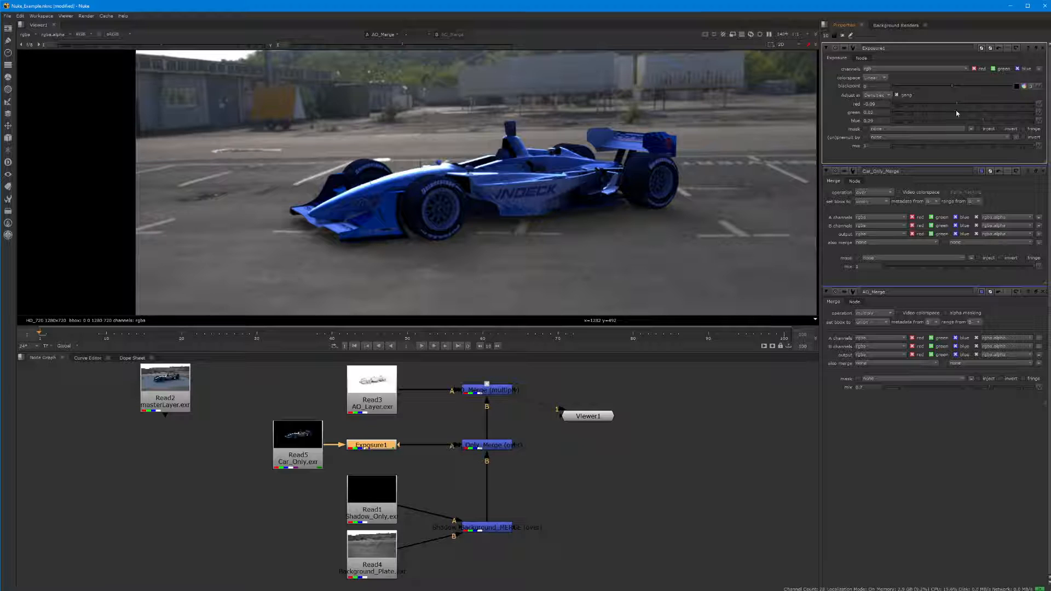
pyautogui.moveTo(965, 104); pyautogui.dragTo(1019, 118)
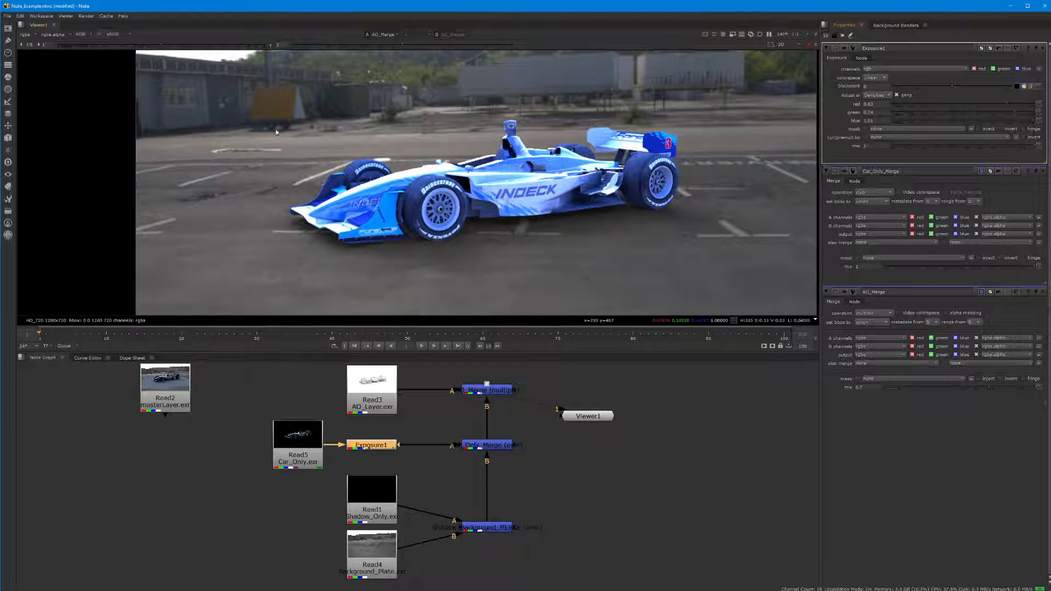
pyautogui.moveTo(1006, 104); pyautogui.dragTo(968, 110)
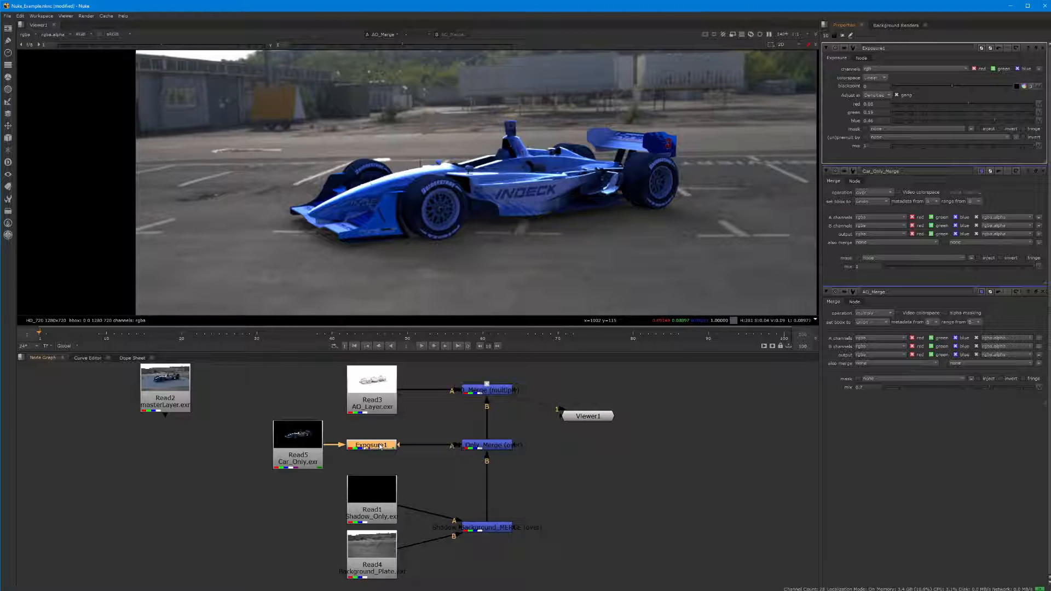
# Delete the adjusted Exposure node, add a fresh one after the Car_Only.exr read node, and delete that too.
pyautogui.moveTo(385, 451)
pyautogui.mouseDown()
pyautogui.moveTo(391, 458)
pyautogui.moveTo(383, 449)
pyautogui.mouseUp()
pyautogui.press('Delete')
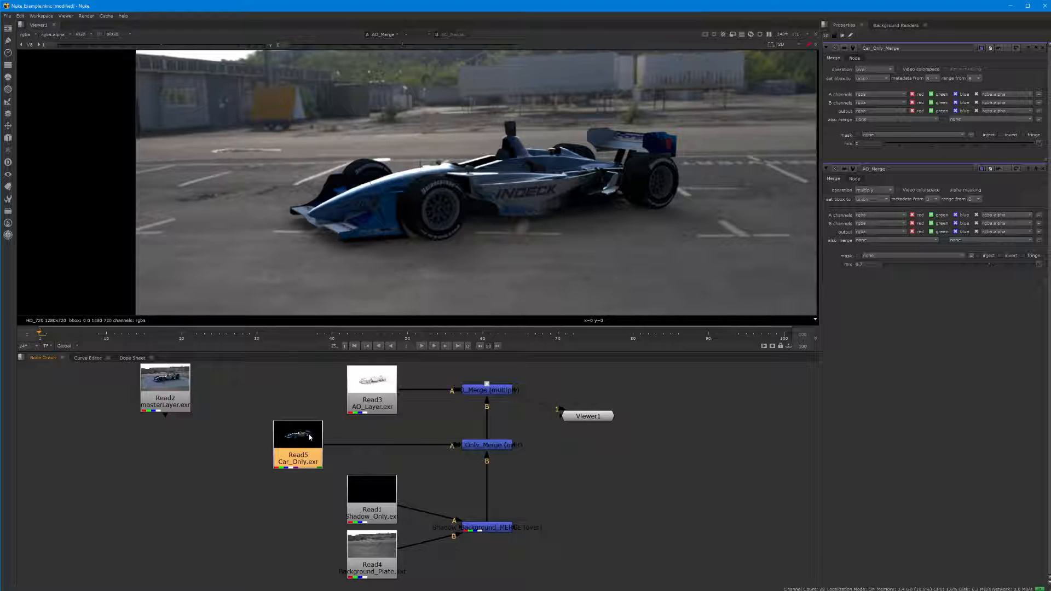
pyautogui.press('Tab')
pyautogui.press('Return')
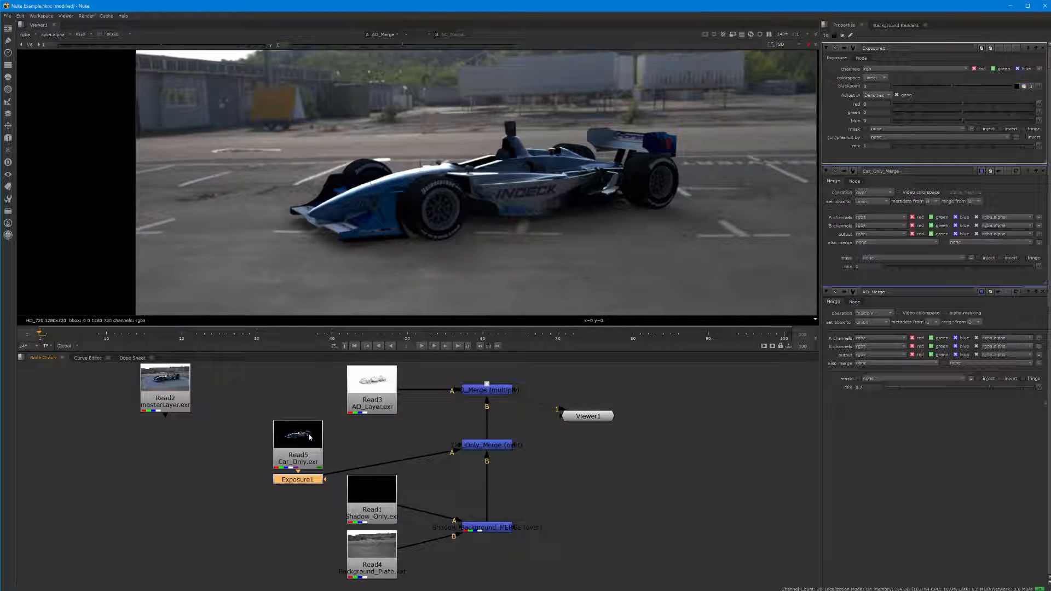
pyautogui.click(268, 524)
pyautogui.click(301, 482)
pyautogui.press('Delete')
# Add a Grade node after the Car_Only.exr read node and place it on the line to Car_Only_Merge.
pyautogui.rightClick(307, 438)
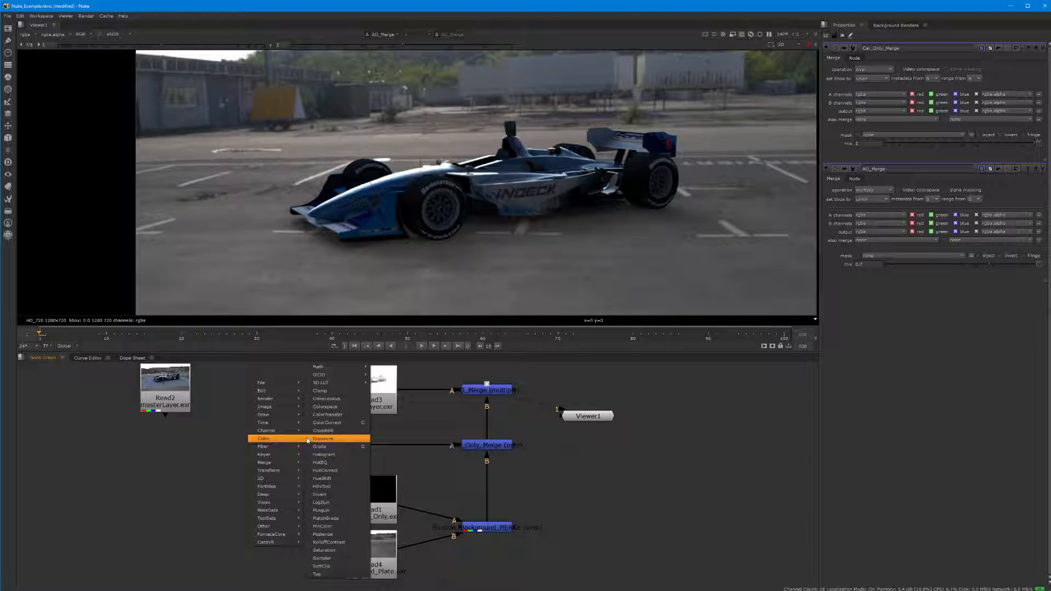
pyautogui.click(363, 447)
pyautogui.moveTo(306, 479); pyautogui.dragTo(380, 448)
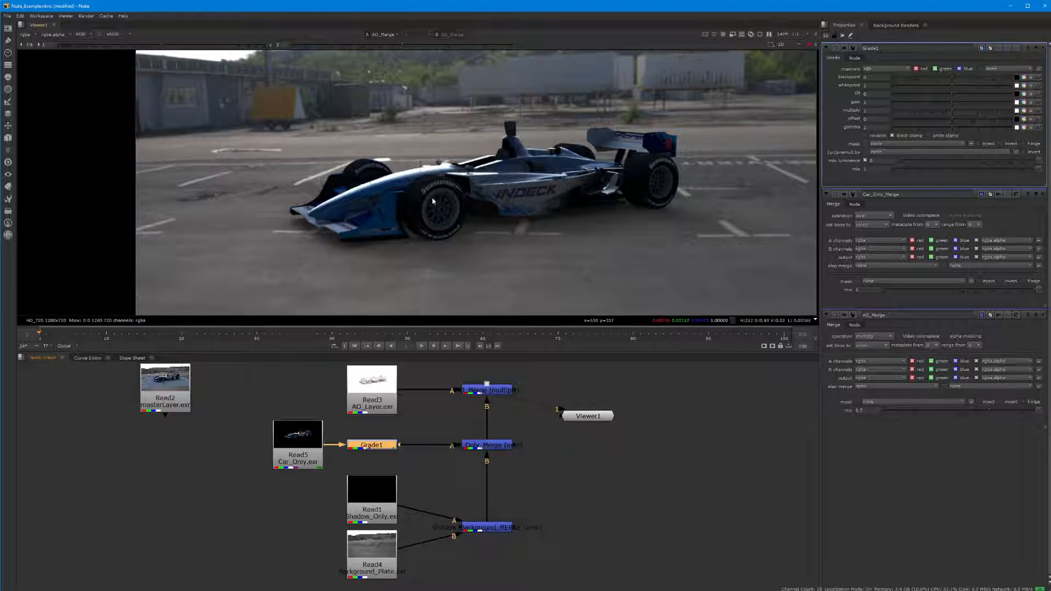
# Lower the Grade node's whitepoint and gain and raise its gamma to match the car to the background plate.
pyautogui.moveTo(951, 130)
pyautogui.mouseDown()
pyautogui.moveTo(967, 132)
pyautogui.moveTo(937, 102)
pyautogui.moveTo(1004, 103)
pyautogui.moveTo(951, 111)
pyautogui.moveTo(970, 129)
pyautogui.moveTo(952, 123)
pyautogui.moveTo(999, 130)
pyautogui.moveTo(953, 124)
pyautogui.mouseUp()
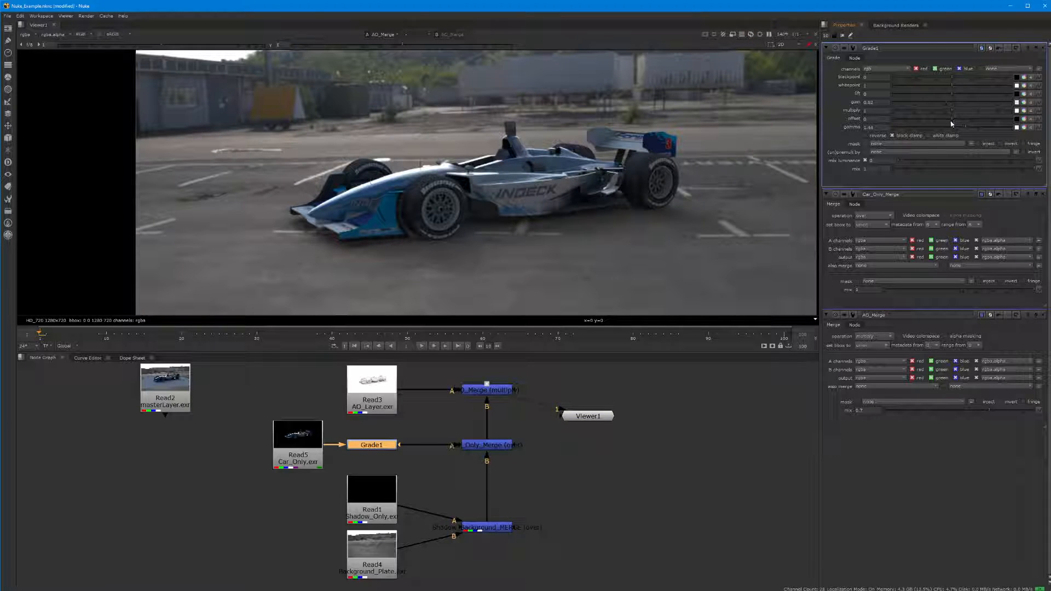
pyautogui.moveTo(953, 98)
pyautogui.mouseDown()
pyautogui.moveTo(964, 96)
pyautogui.moveTo(917, 86)
pyautogui.moveTo(996, 99)
pyautogui.moveTo(922, 84)
pyautogui.moveTo(953, 82)
pyautogui.mouseUp()
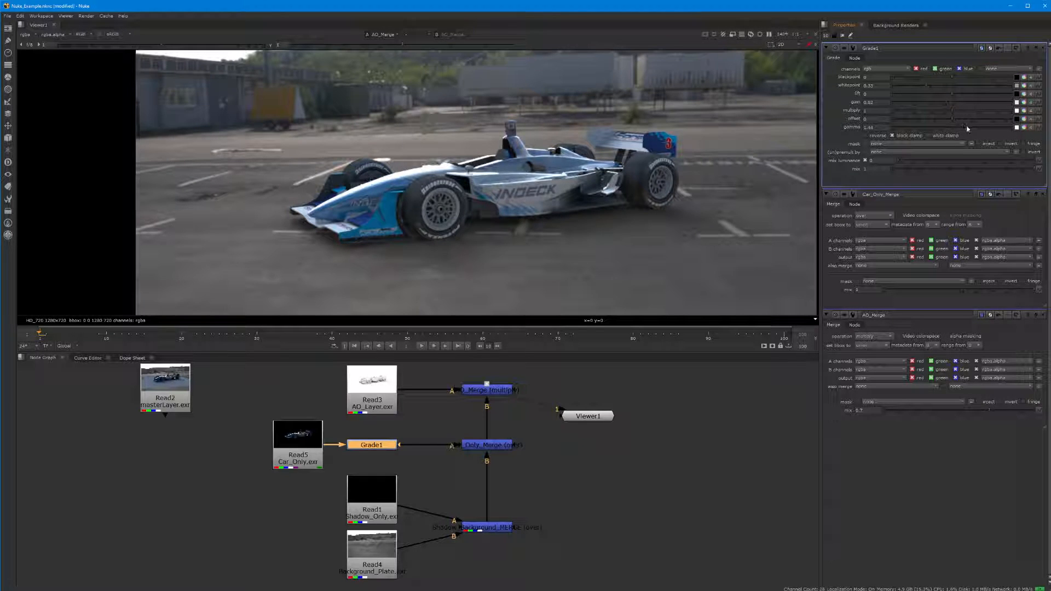
pyautogui.moveTo(968, 126); pyautogui.dragTo(970, 127)
pyautogui.moveTo(943, 103); pyautogui.dragTo(919, 102)
pyautogui.scroll(-4, 650, 159)
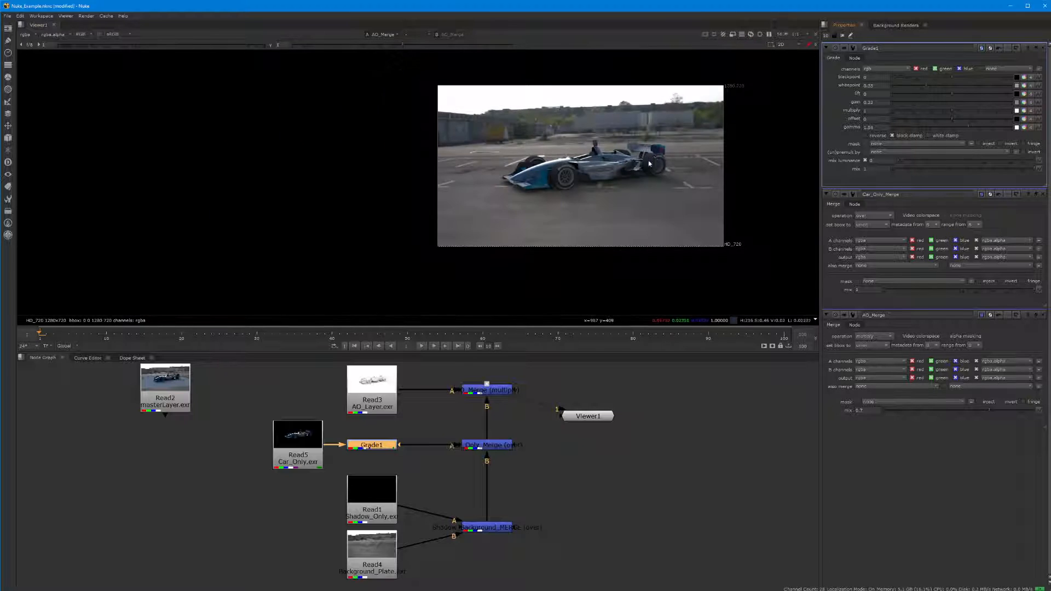
pyautogui.moveTo(651, 164); pyautogui.dragTo(605, 186, button='middle')
pyautogui.scroll(3, 603, 187)
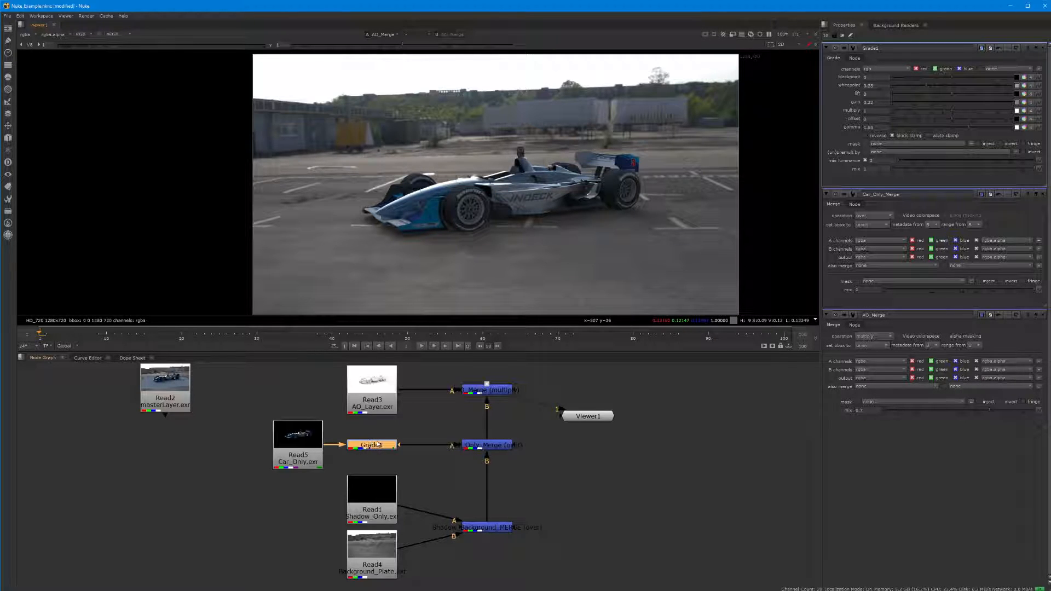
# Move the Car_Only.exr read node and the Grade node further from Car_Only_Merge to make room for another node.
pyautogui.moveTo(295, 443); pyautogui.dragTo(238, 442)
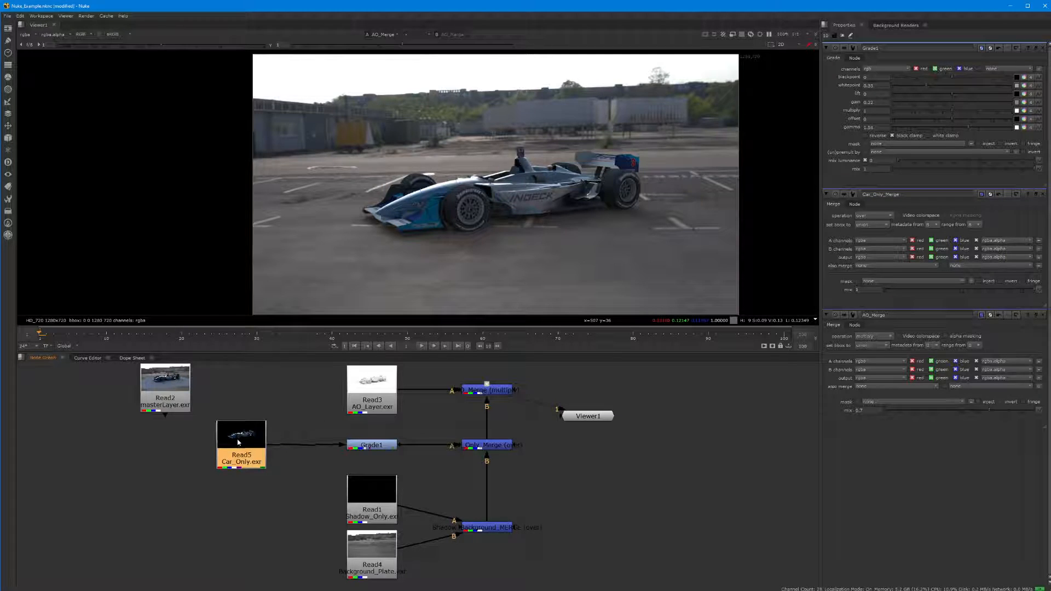
pyautogui.moveTo(372, 450); pyautogui.dragTo(322, 453)
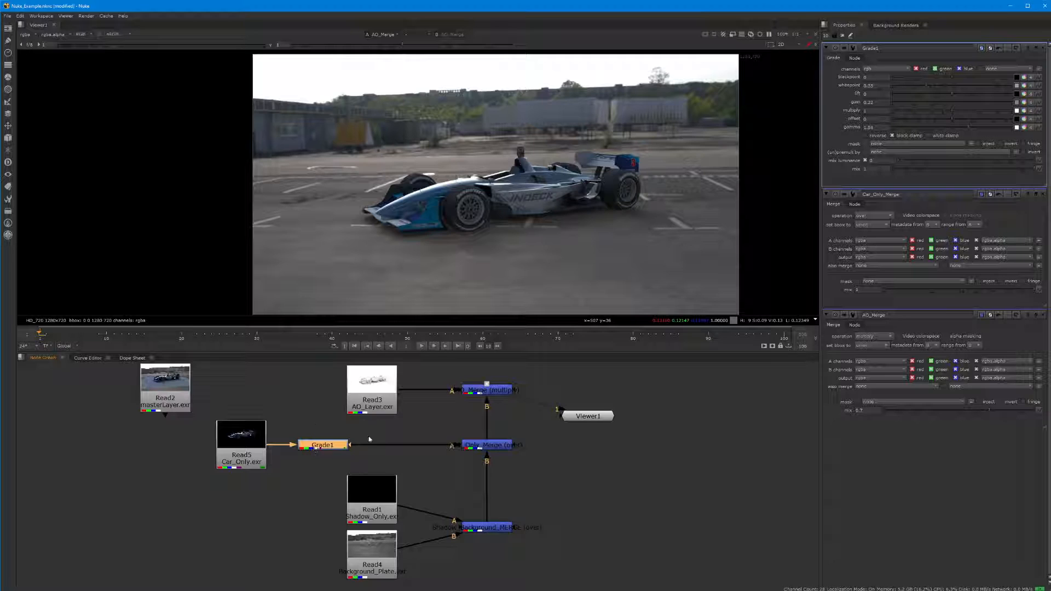
pyautogui.moveTo(321, 446); pyautogui.dragTo(313, 446)
pyautogui.click(332, 420)
# Add a Saturation node after the Grade node and place it between Grade and Car_Only_Merge.
pyautogui.click(324, 445)
pyautogui.rightClick(323, 446)
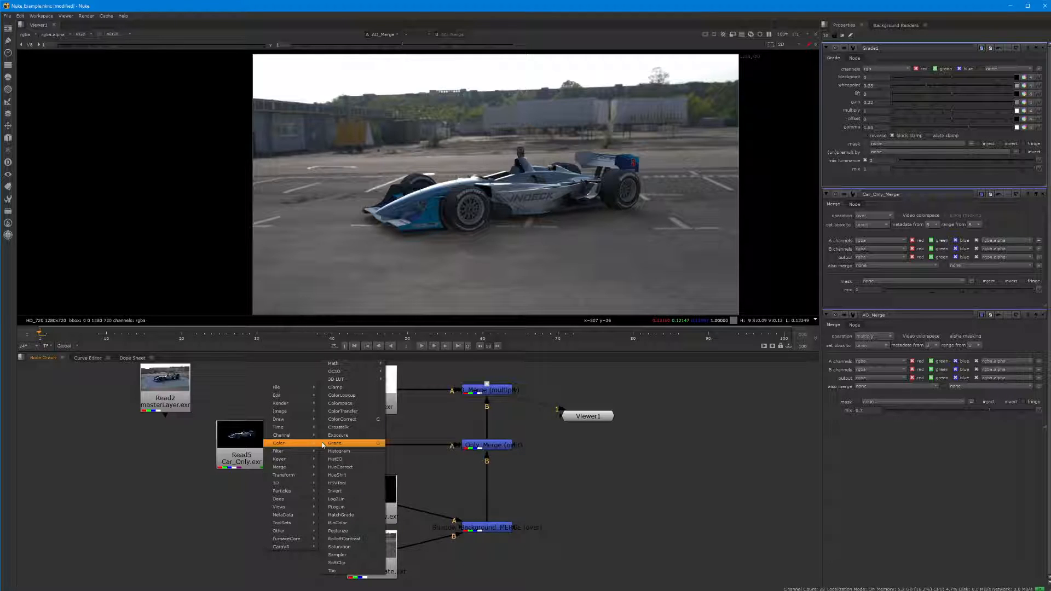
pyautogui.click(339, 548)
pyautogui.moveTo(323, 461); pyautogui.dragTo(409, 450)
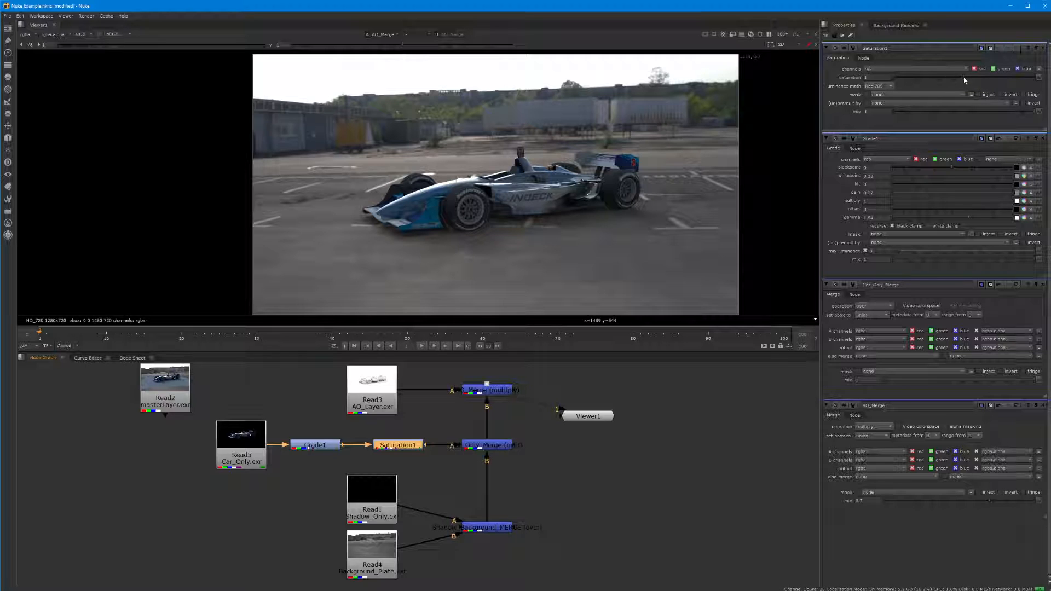
# Reduce the Saturation node's saturation to about 0.7 to desaturate the car.
pyautogui.moveTo(965, 81)
pyautogui.mouseDown()
pyautogui.moveTo(923, 84)
pyautogui.moveTo(1041, 89)
pyautogui.moveTo(953, 80)
pyautogui.mouseUp()
pyautogui.scroll(-1, 480, 417)
pyautogui.scroll(-1, 481, 432)
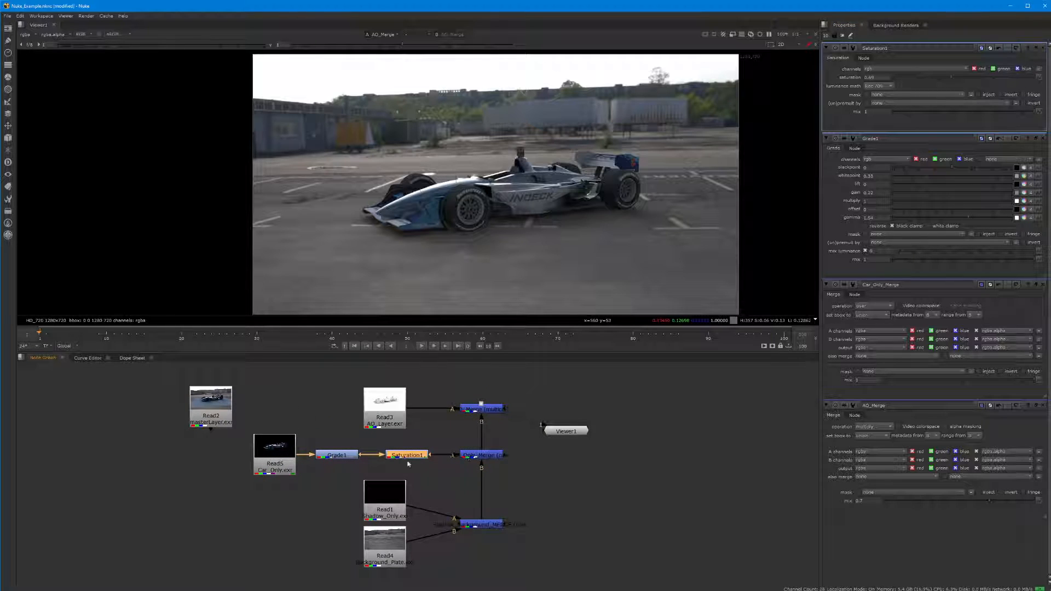